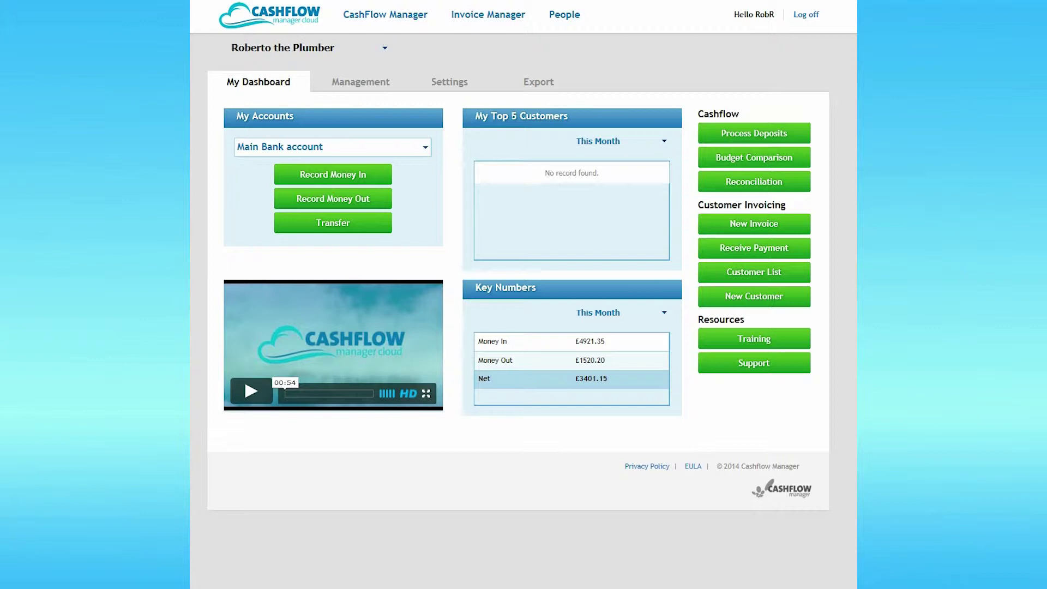
- In Settings, toggle the Savings Account active checkbox off and back on, then begin a new account
click(449, 87)
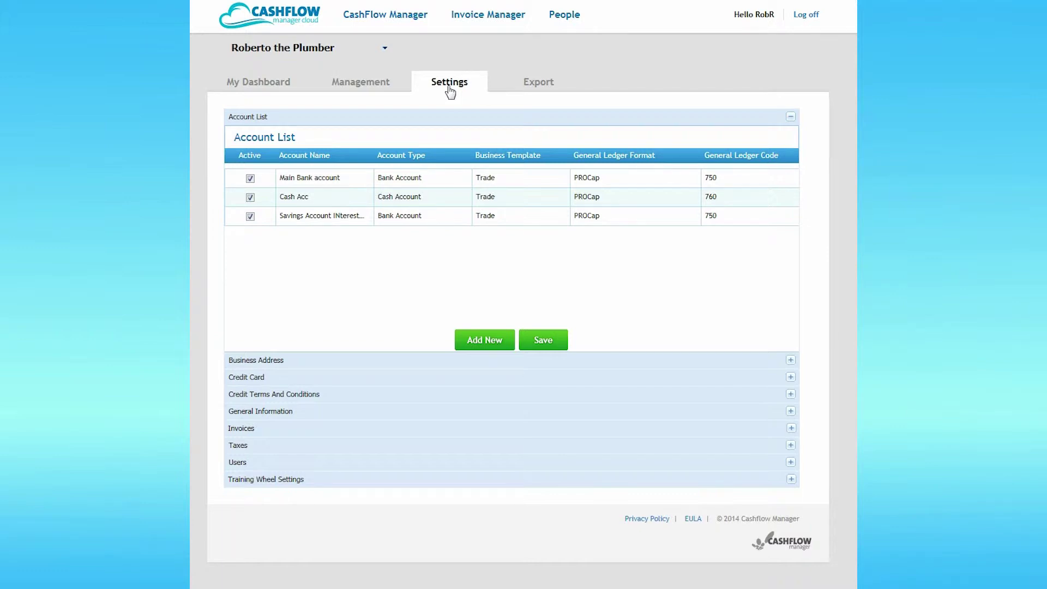
click(250, 217)
click(251, 219)
click(487, 339)
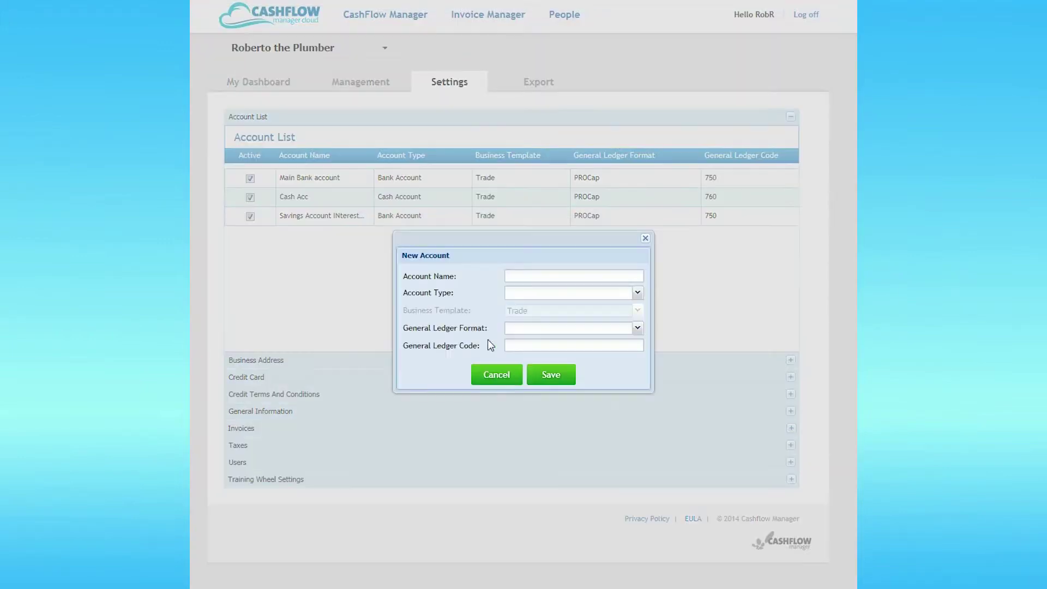
- Create and save a 'Credit Card' account of type Credit Card with PROCap ledger format
click(519, 277)
text(Credit Card)
key(Tab)
click(636, 292)
click(553, 325)
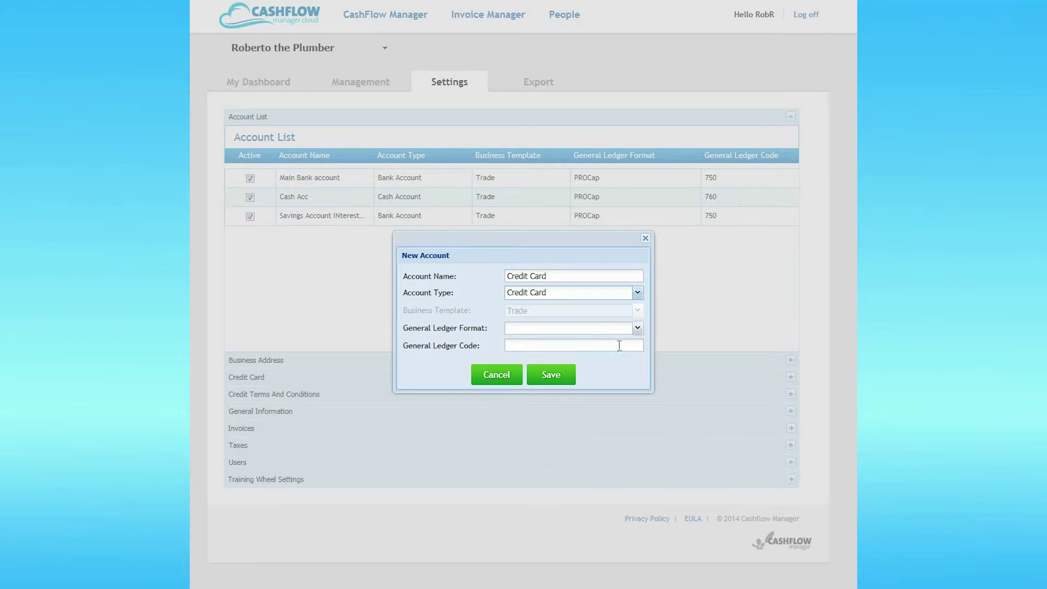
click(637, 328)
click(562, 356)
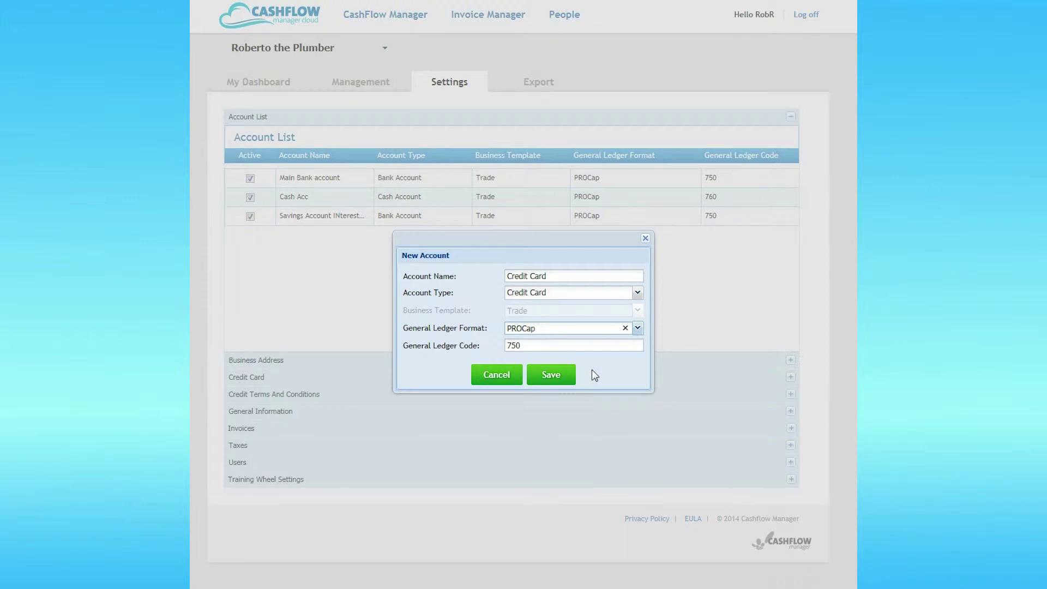
click(561, 376)
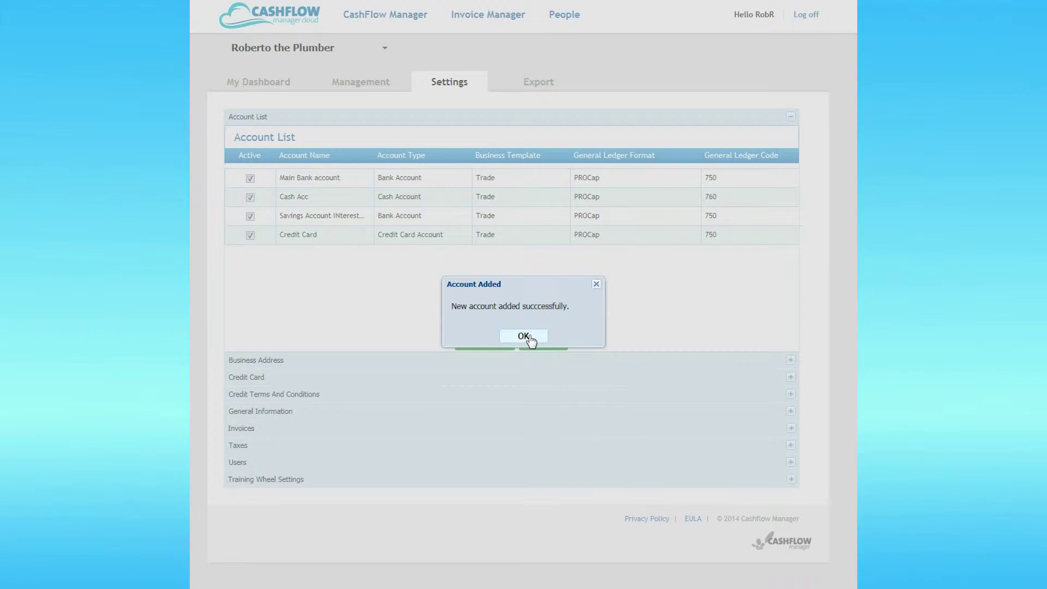
click(523, 336)
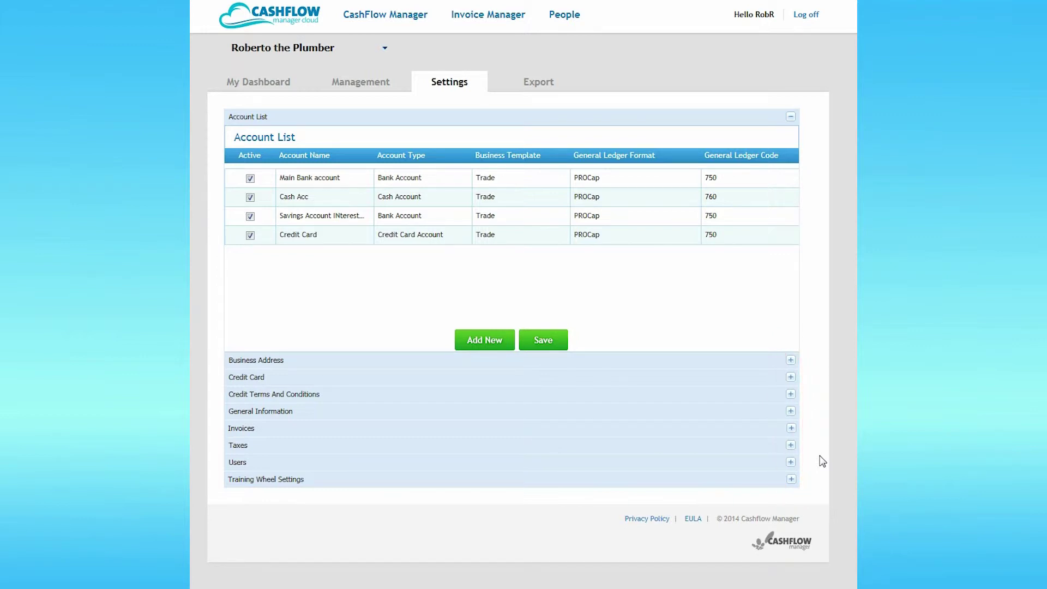
click(791, 361)
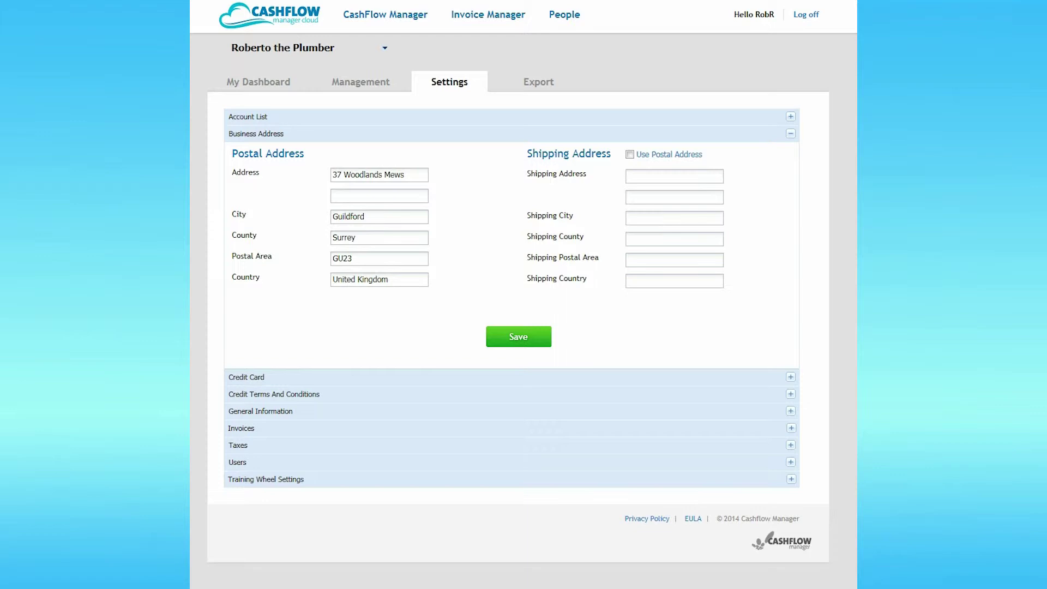
- Make the shipping address match the postal address and save the business address
click(629, 155)
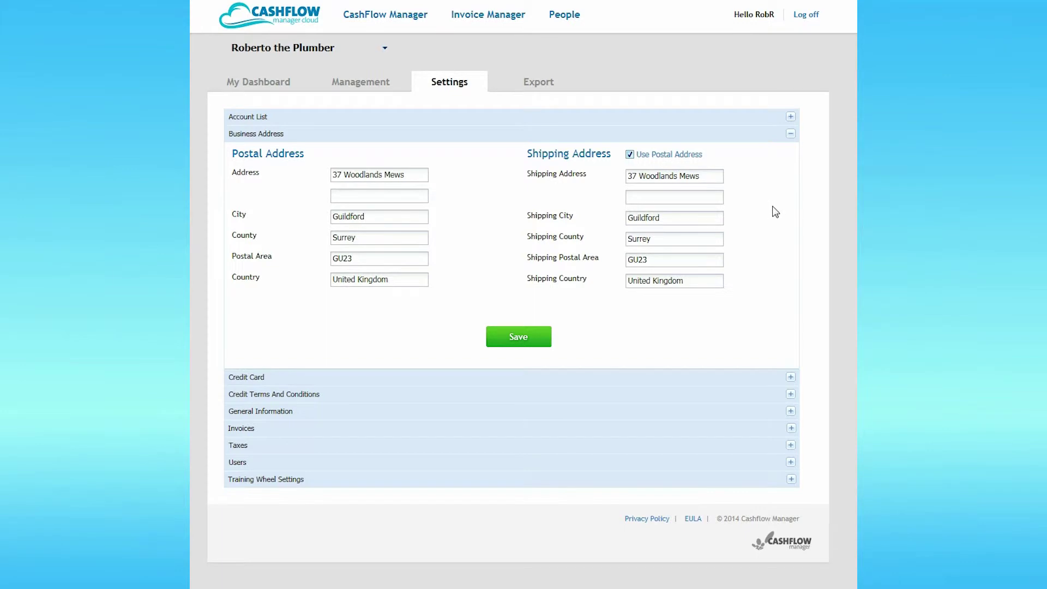
click(519, 339)
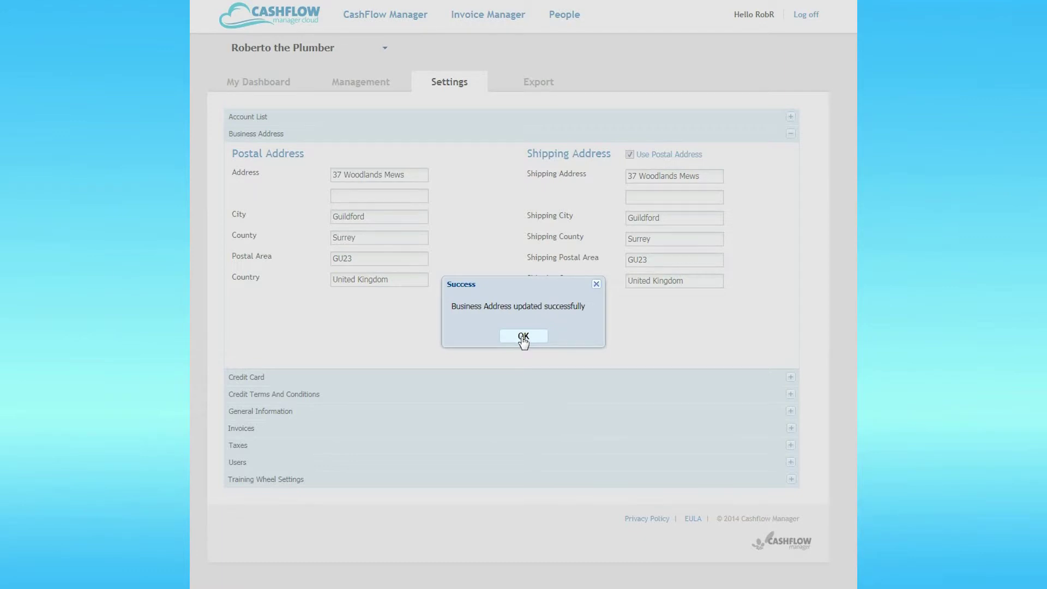
click(523, 337)
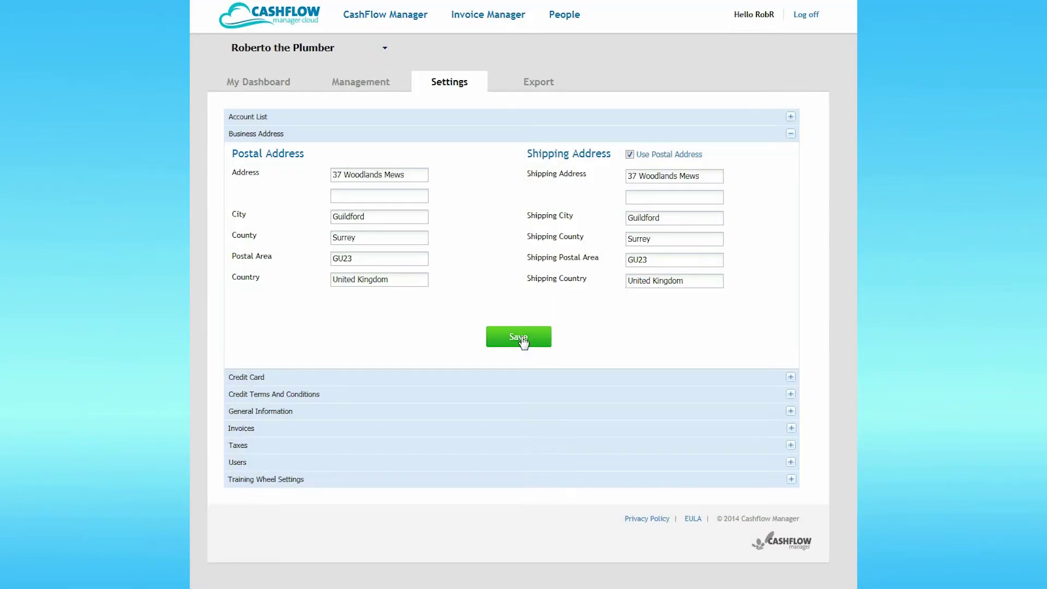
click(790, 378)
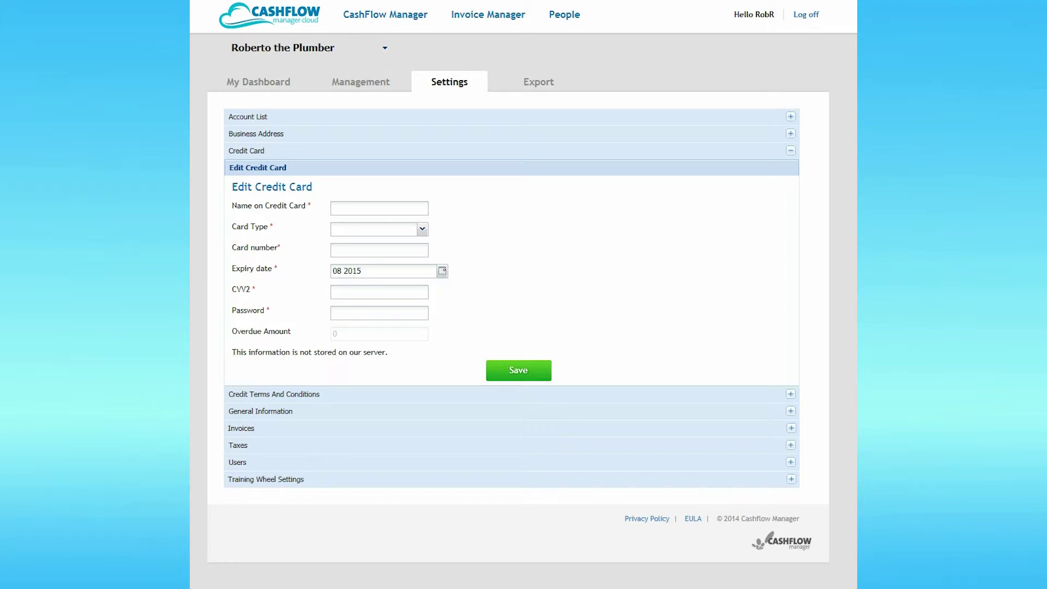
- After reviewing the credit card form, expand the Credit Terms And Conditions options
click(790, 394)
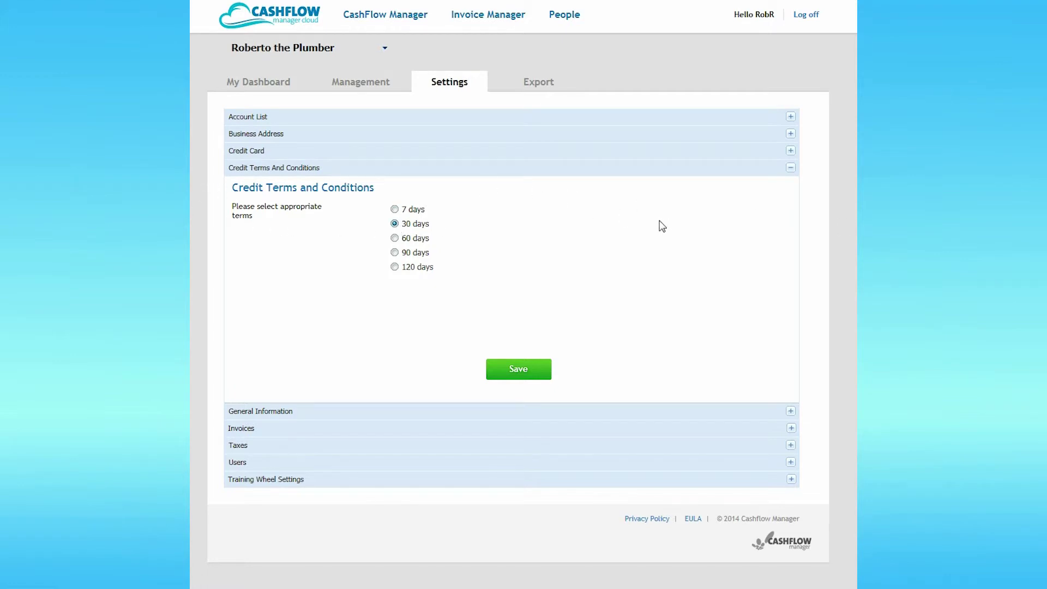
- Save the 30-day credit terms and dismiss the success message
click(524, 373)
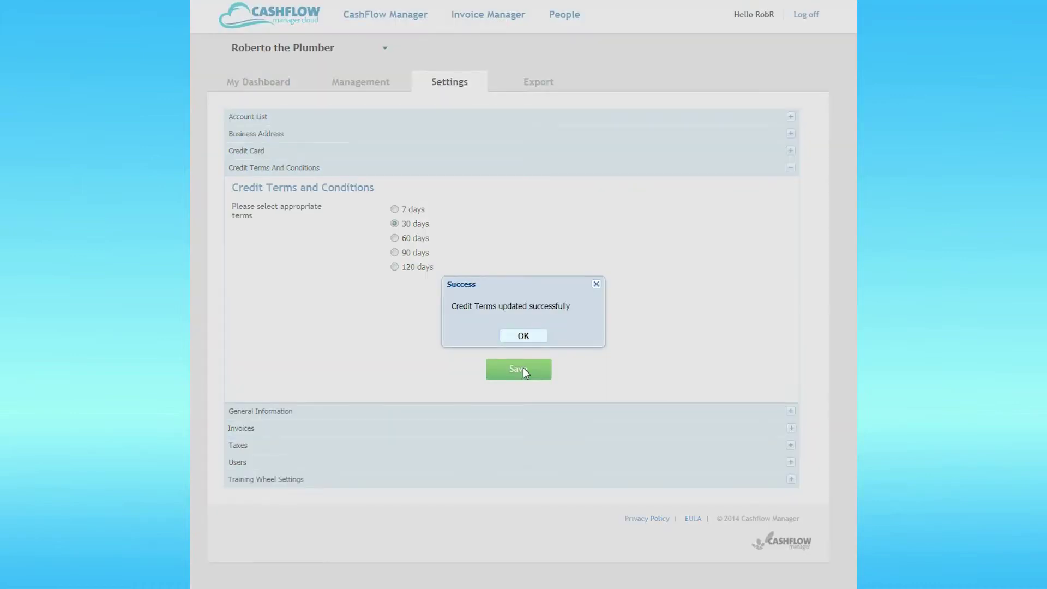
click(523, 337)
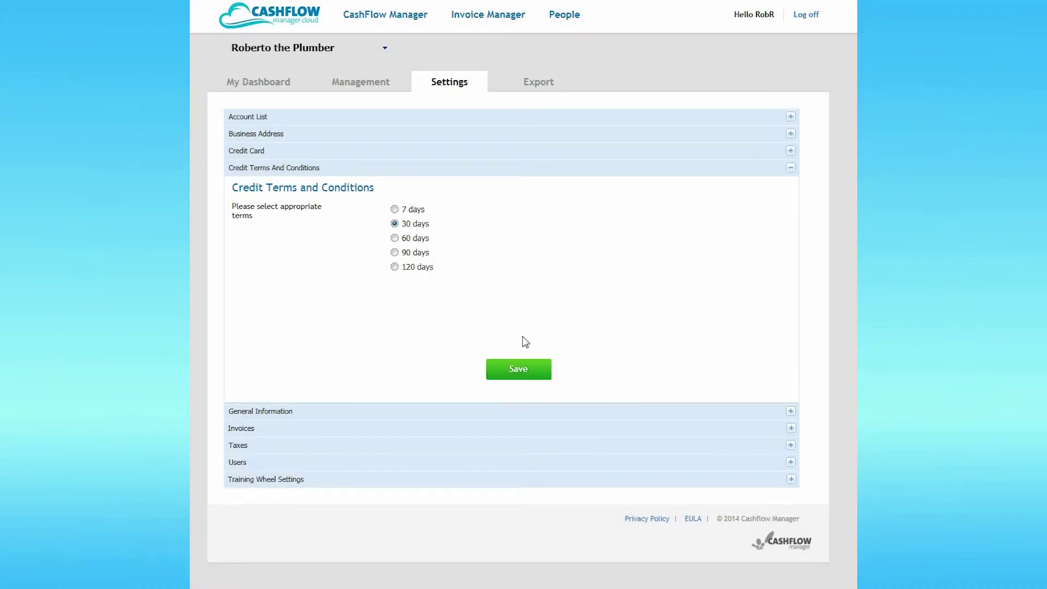
- Save General Information with a July financial year and GMT Standard Time zone
click(790, 412)
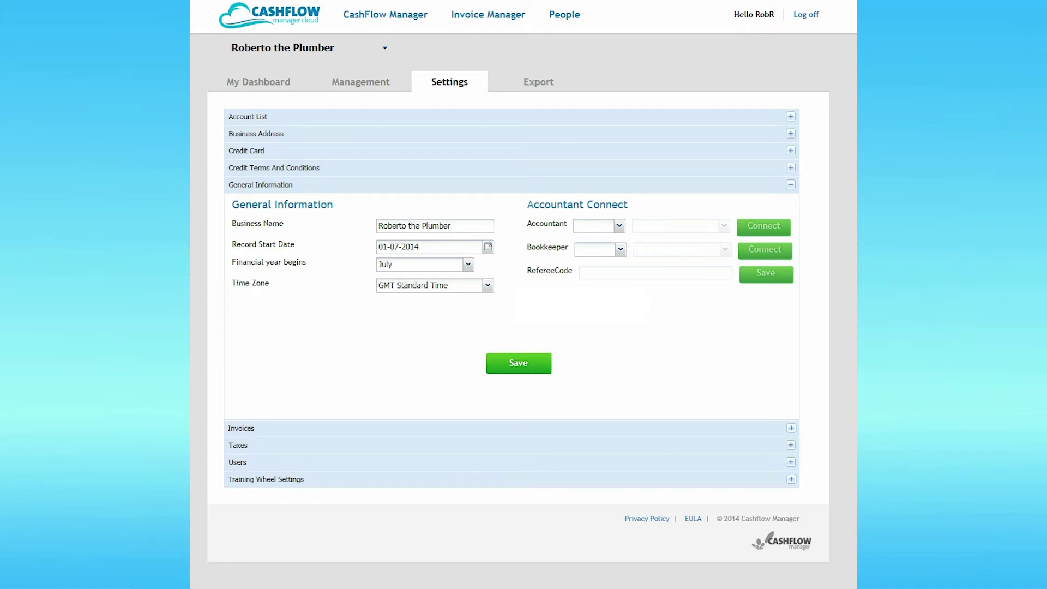
click(513, 370)
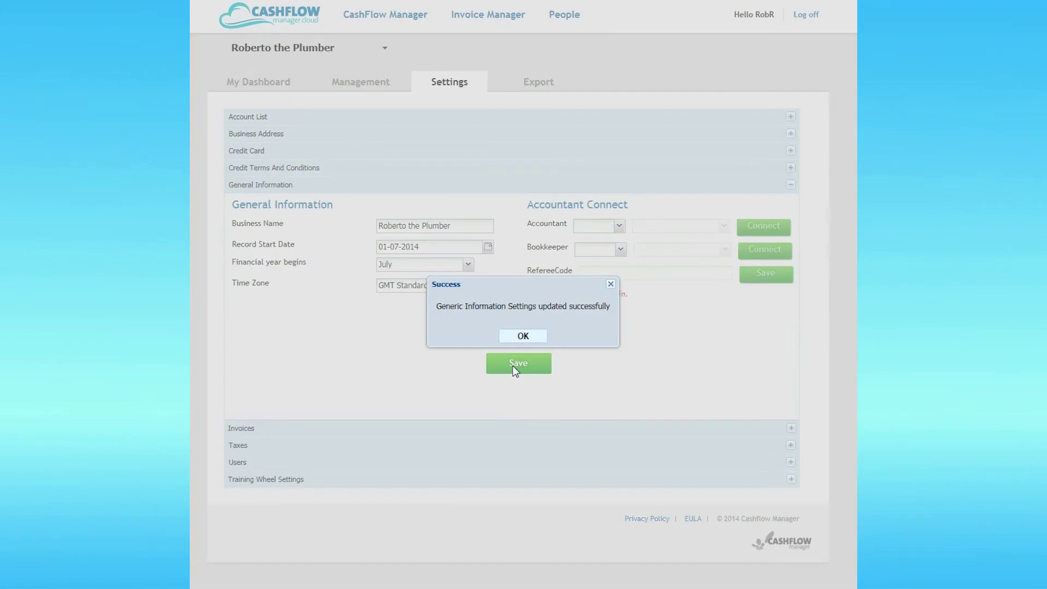
click(522, 338)
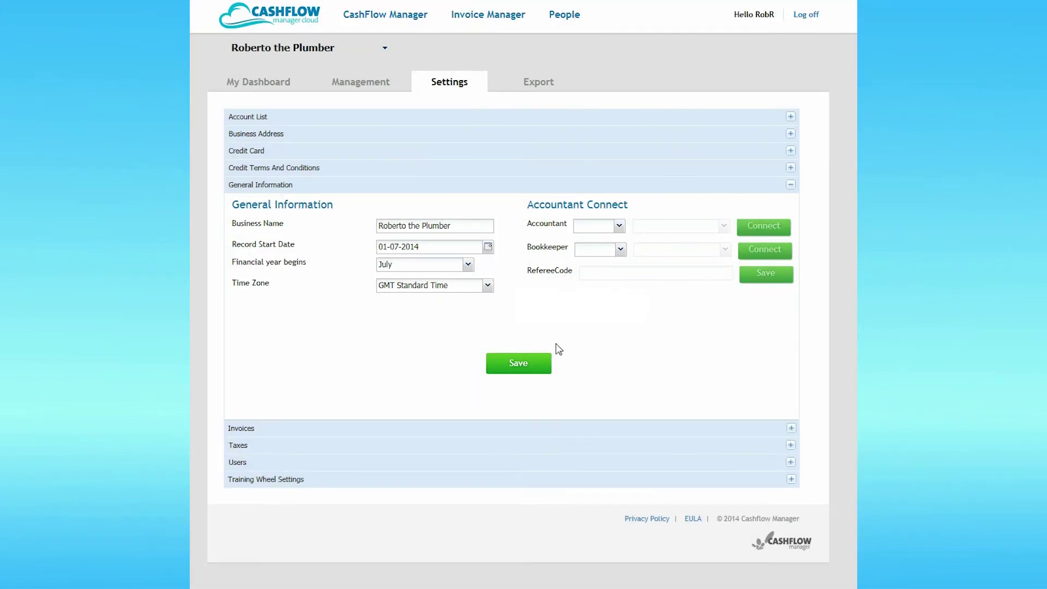
- Switch the invoice template to Template 1
click(791, 429)
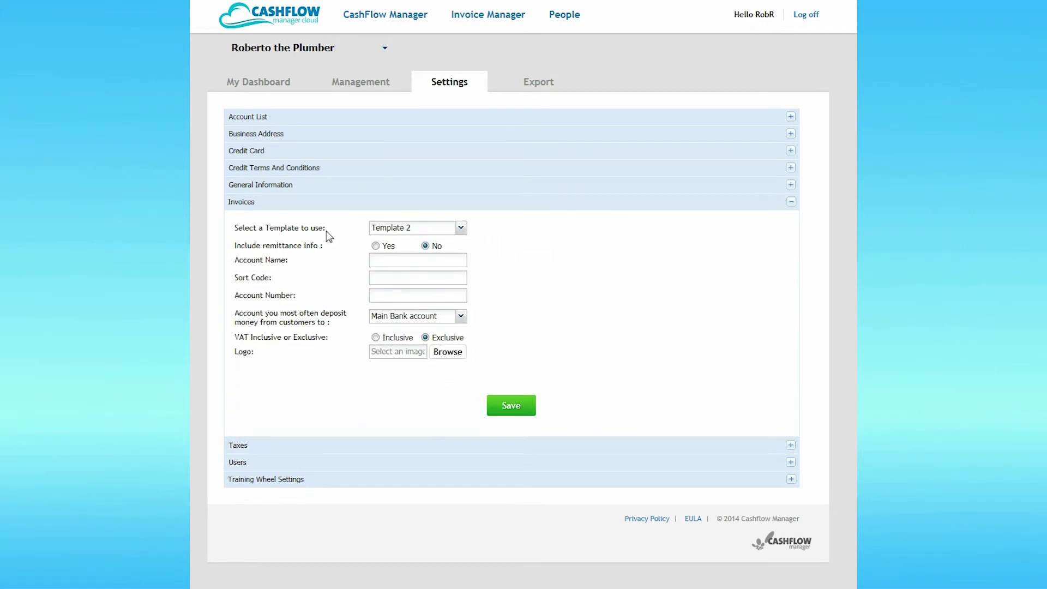
click(461, 229)
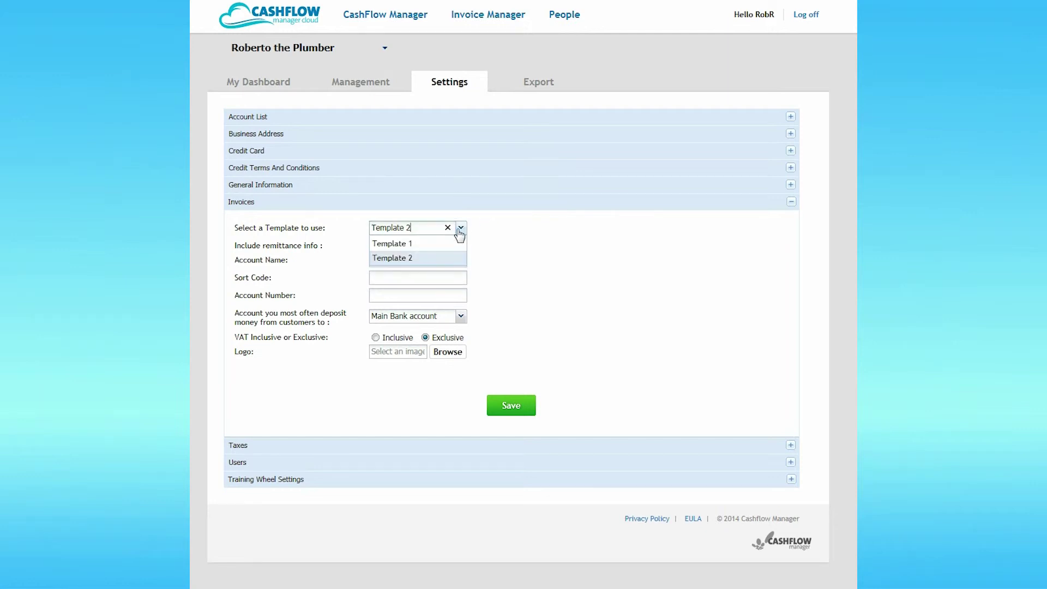
click(424, 244)
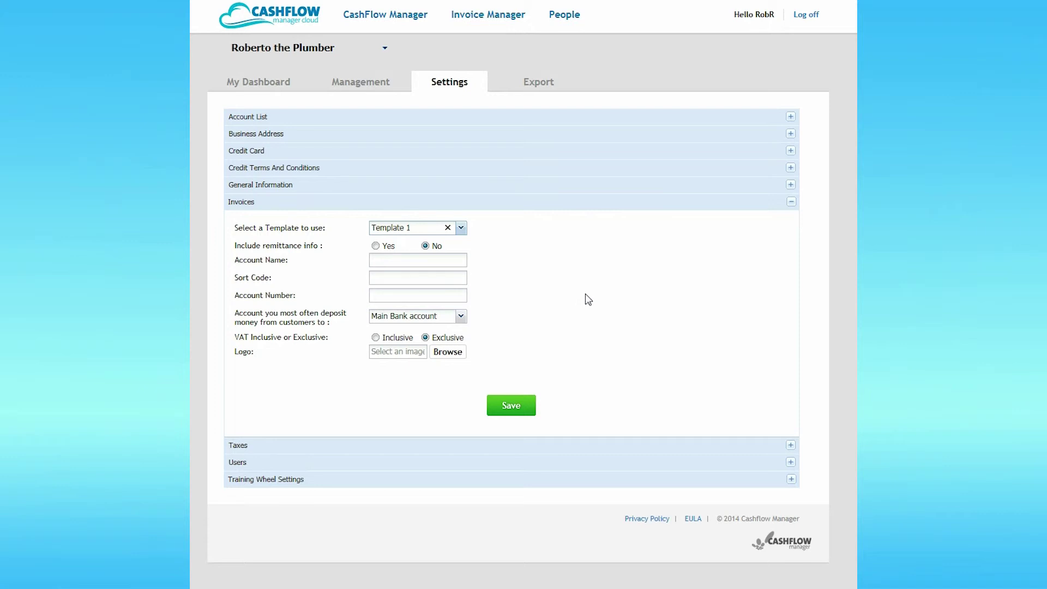
- Add remittance info for the RBT Plumbing bank account, with its sort code and account number, depositing to Main Bank account
click(375, 246)
click(417, 259)
text(RBT Plumbing)
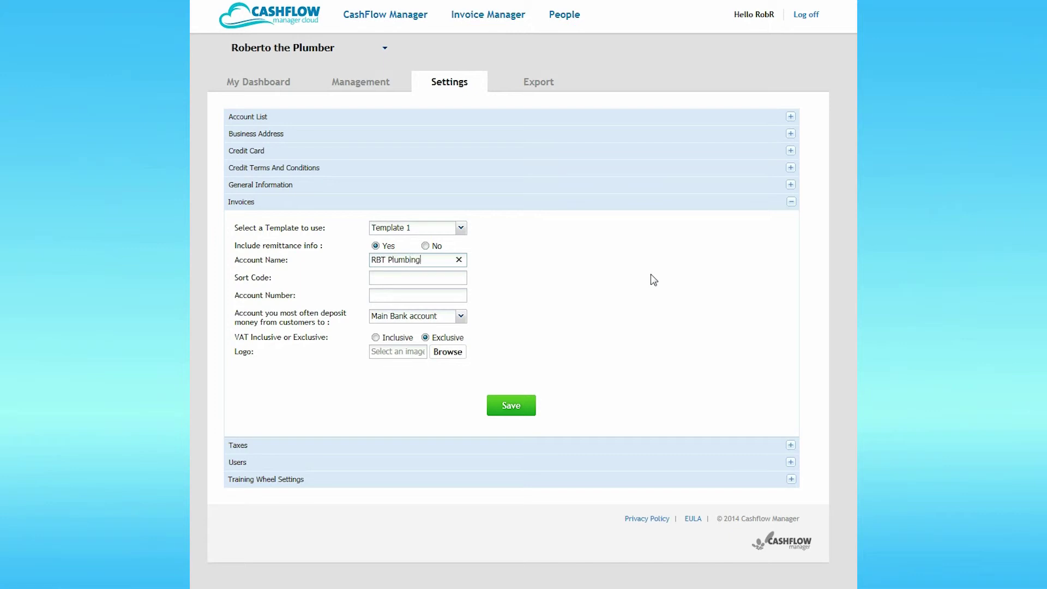
key(Tab)
text(236541)
key(Tab)
text(12345678)
click(461, 316)
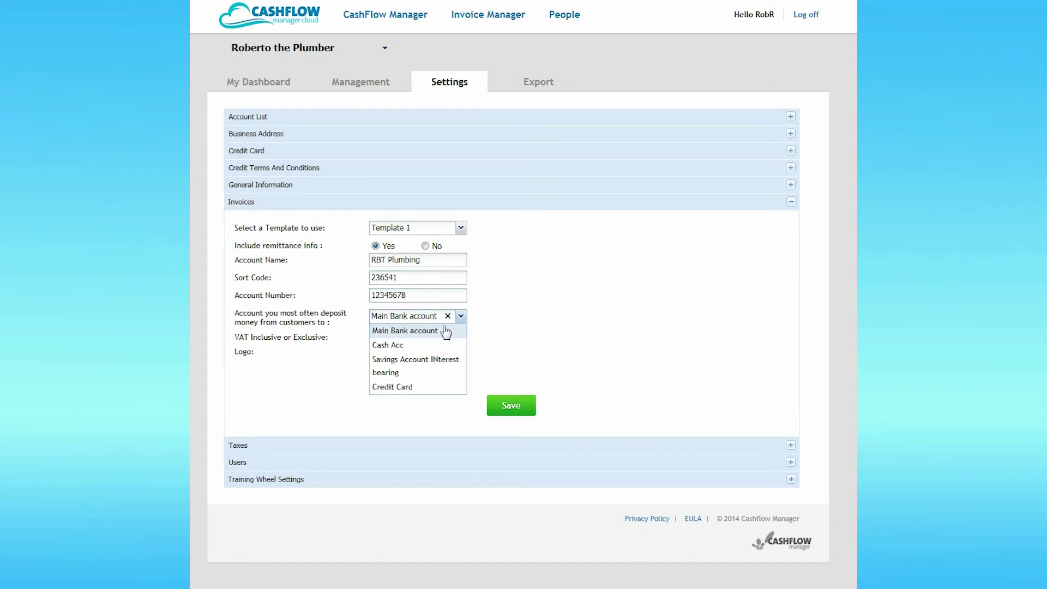
click(446, 331)
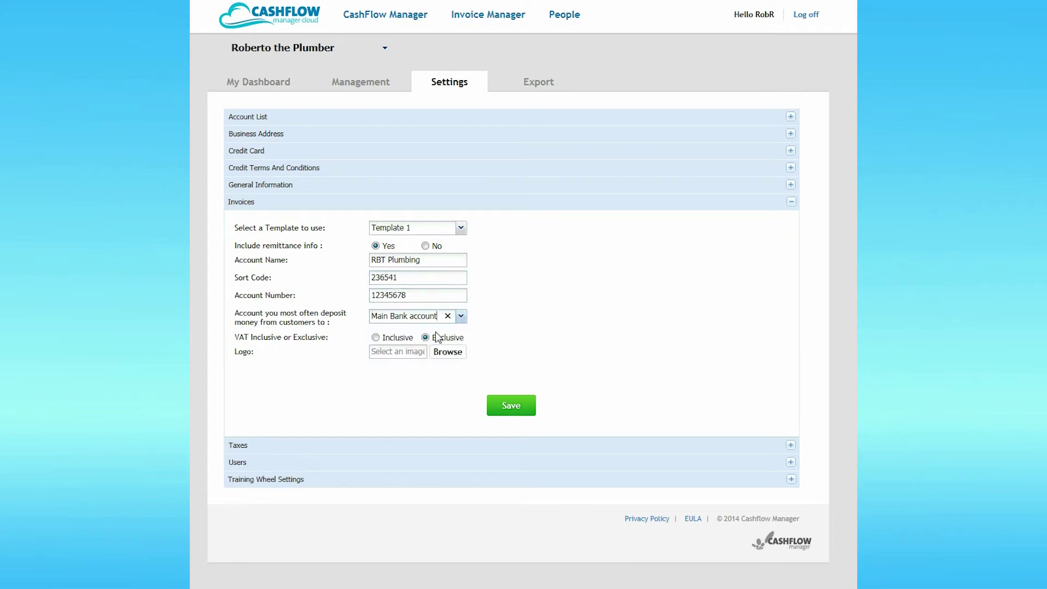
- Make invoice amounts VAT inclusive and save the invoice settings
click(375, 337)
click(519, 412)
click(523, 338)
- Enter the business VAT number in Taxes and save the tax settings
click(790, 446)
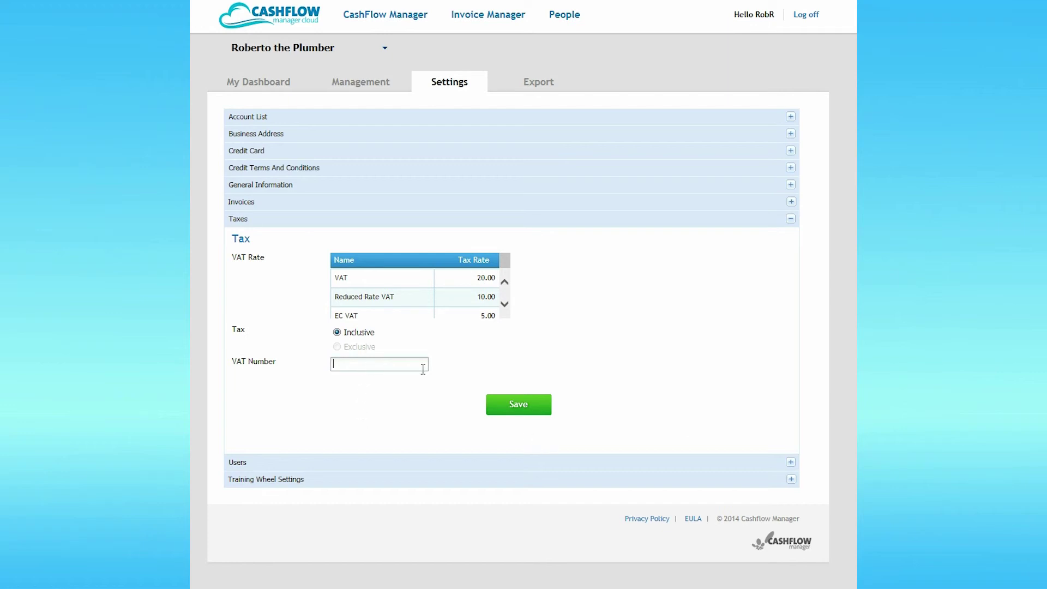
text(12345678)
click(525, 406)
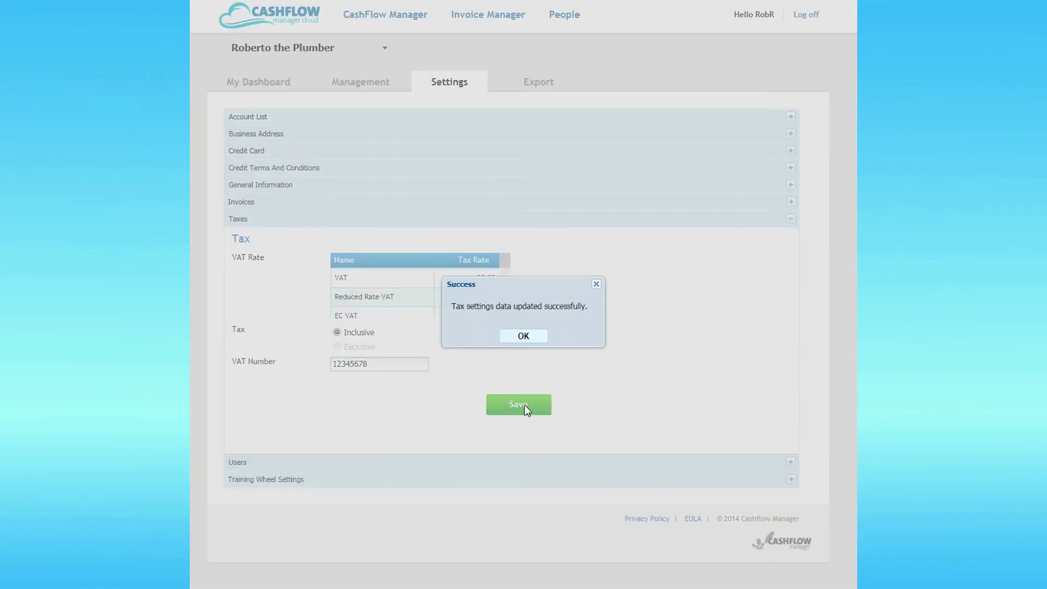
click(525, 336)
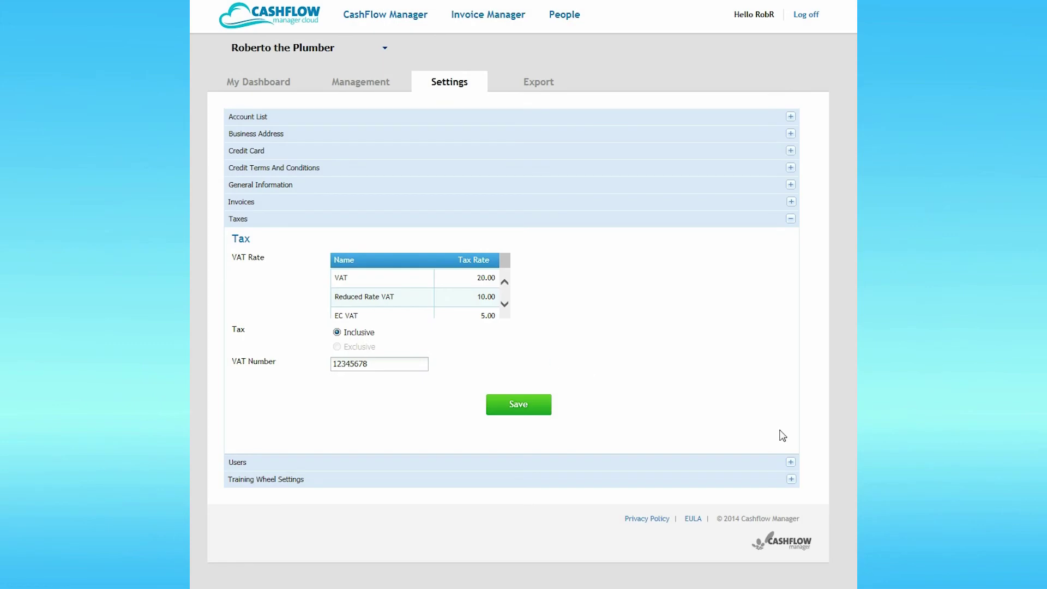
- Start a new user and fill in the user name, first and last name, and e-mail
click(791, 463)
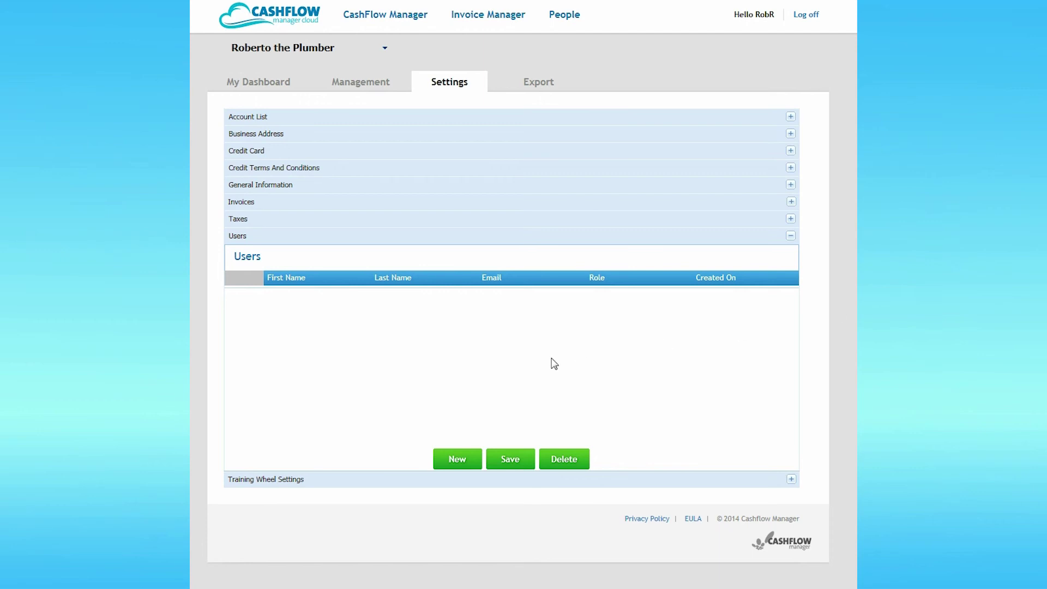
click(457, 459)
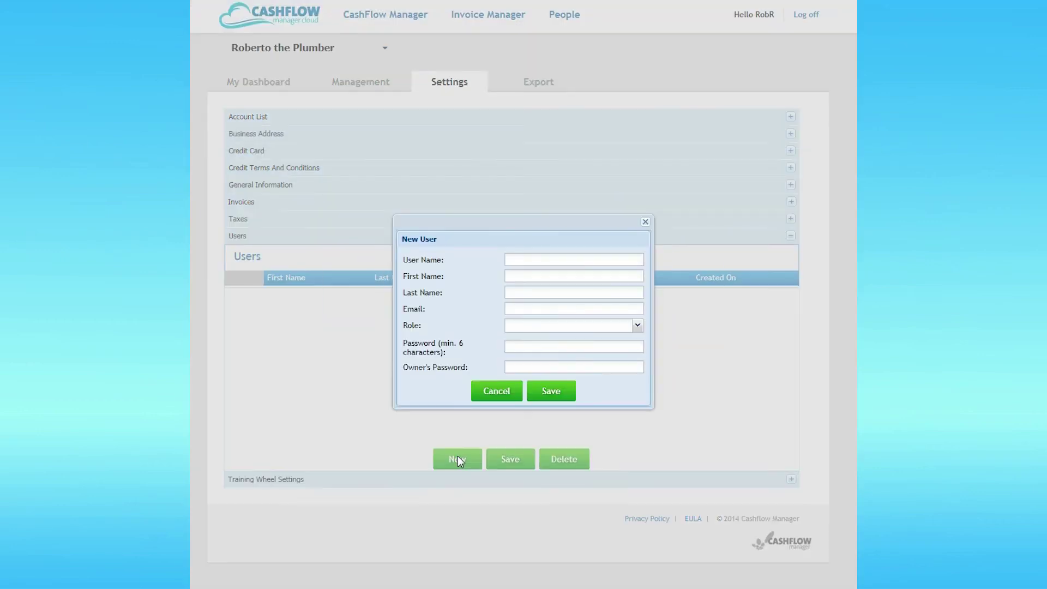
text(Frederick)
key(Tab)
key(Tab)
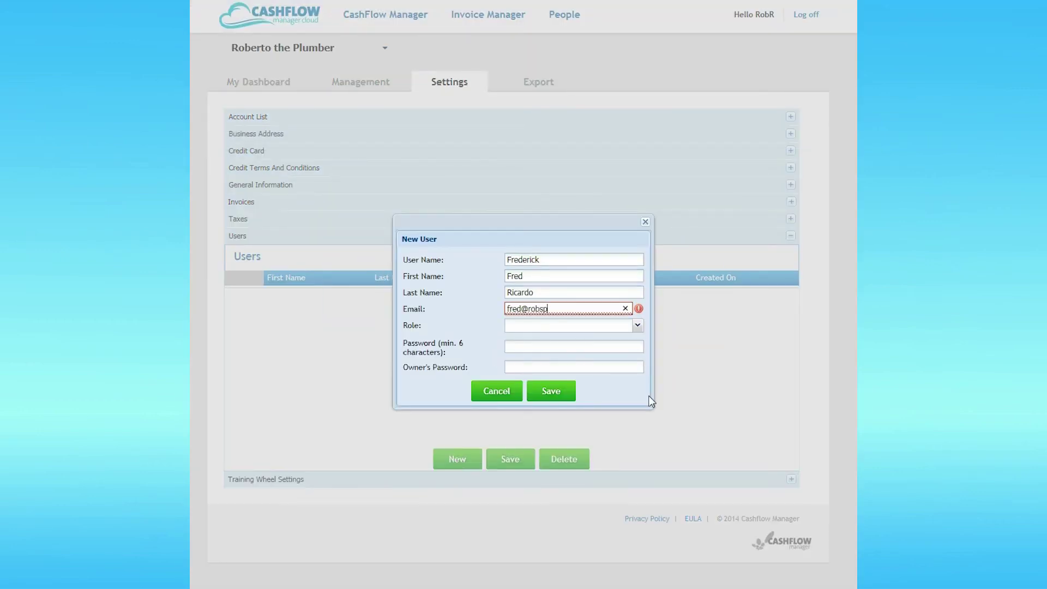
text(lumbing.co.uk)
- Give the new user the All role, enter both passwords, and save
key(Tab)
key(Down)
key(Tab)
text(******)
key(Tab)
text(******)
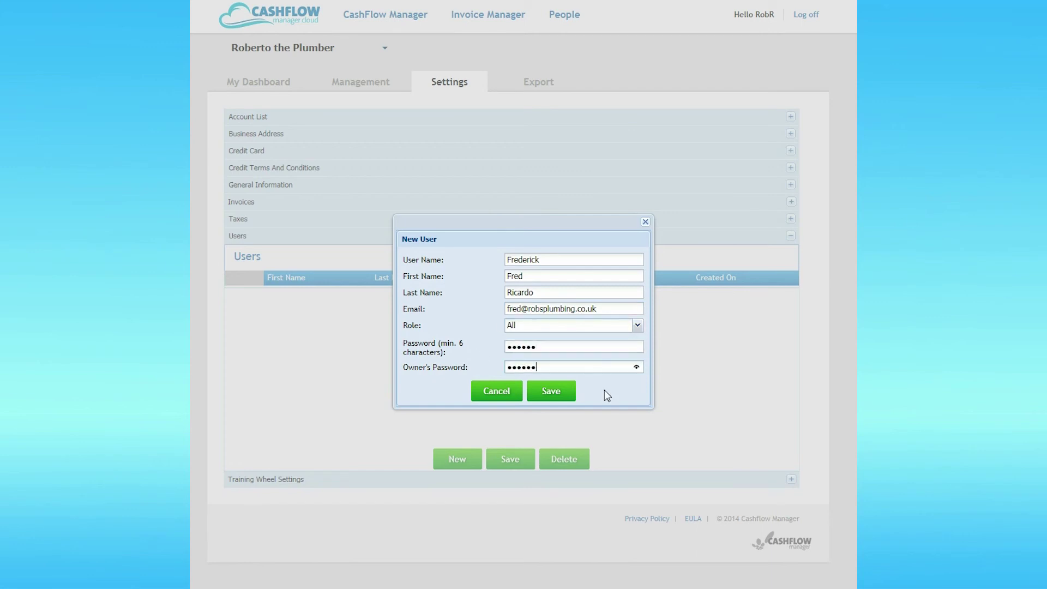
click(550, 392)
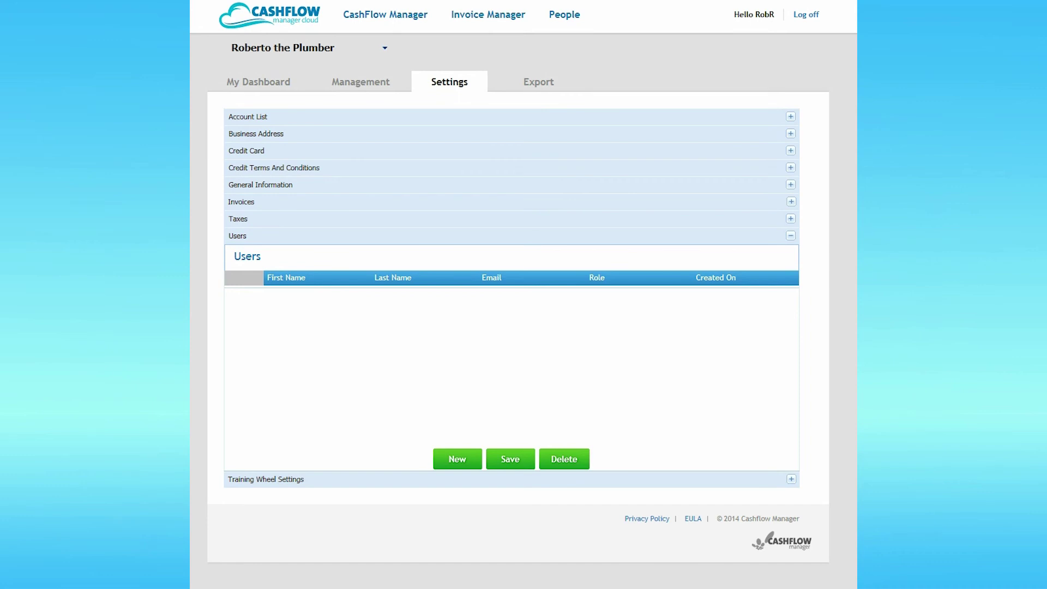
- Expand the Training Wheel Settings section
click(791, 480)
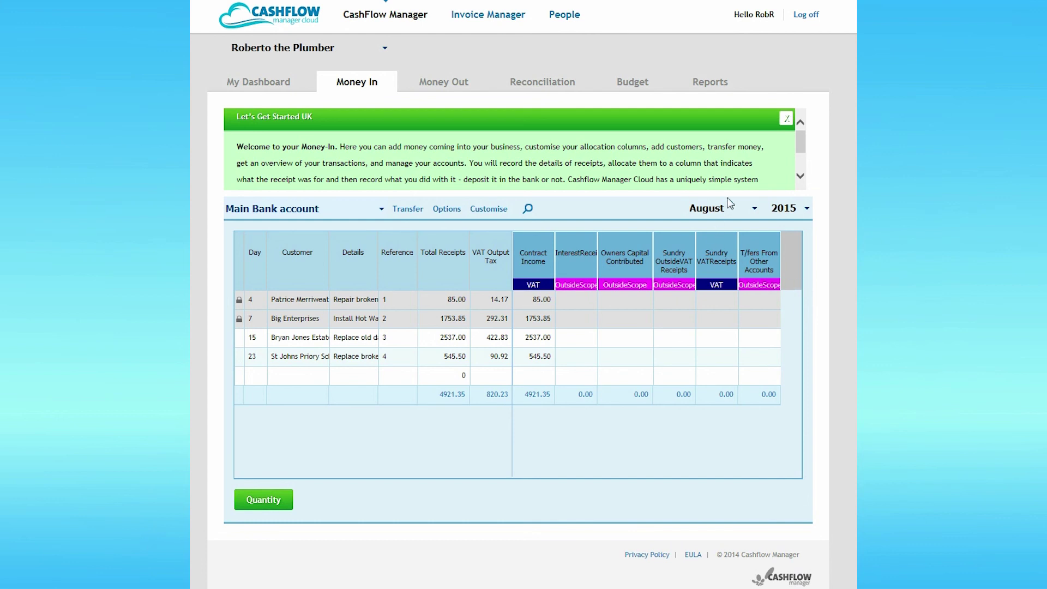
- Close the welcome message and switch off training wheels for Process Deposits, Reports, Reconciliation and Budget
click(786, 119)
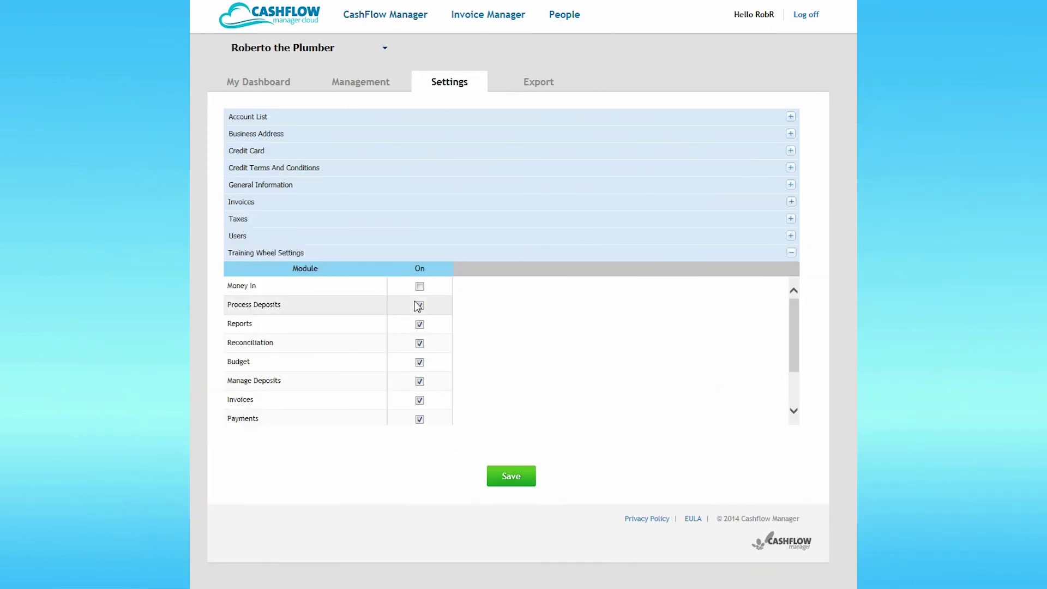
click(419, 305)
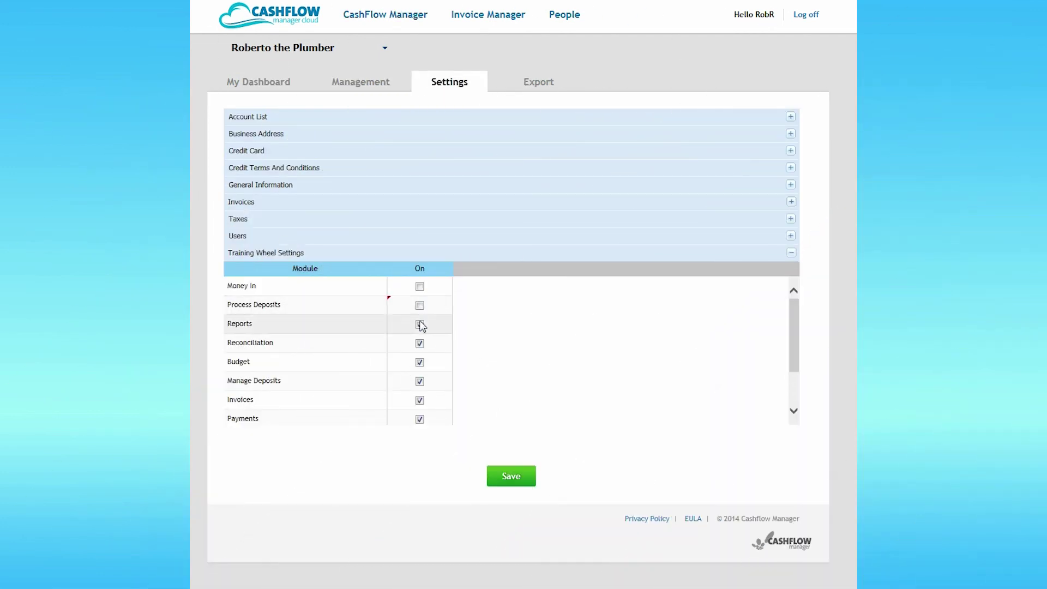
click(420, 325)
click(420, 345)
click(420, 363)
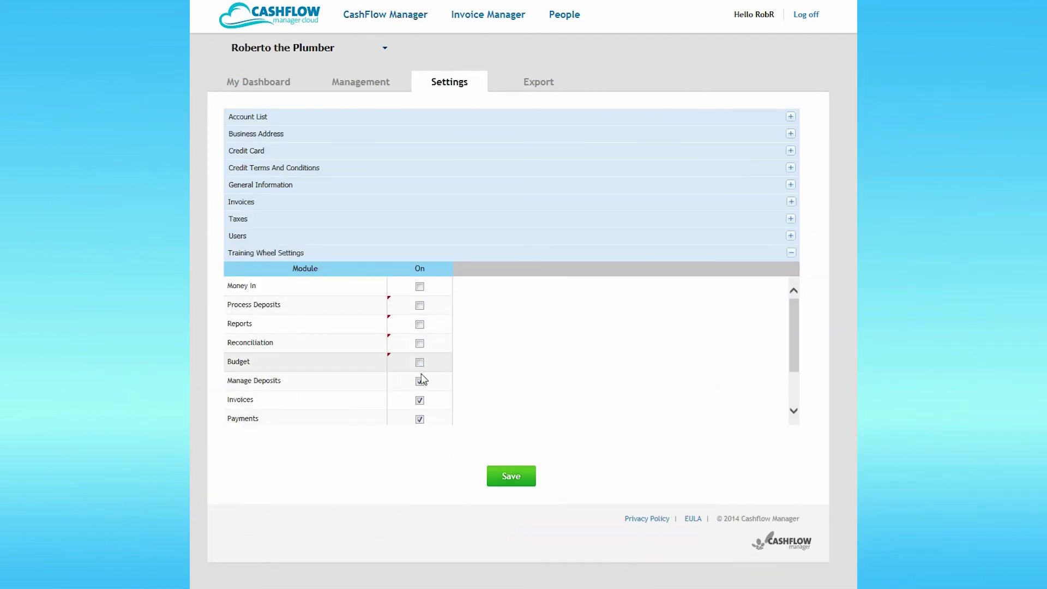
- Switch off Manage Deposits, Invoices and Payments training wheels, then save the settings
click(420, 382)
click(420, 401)
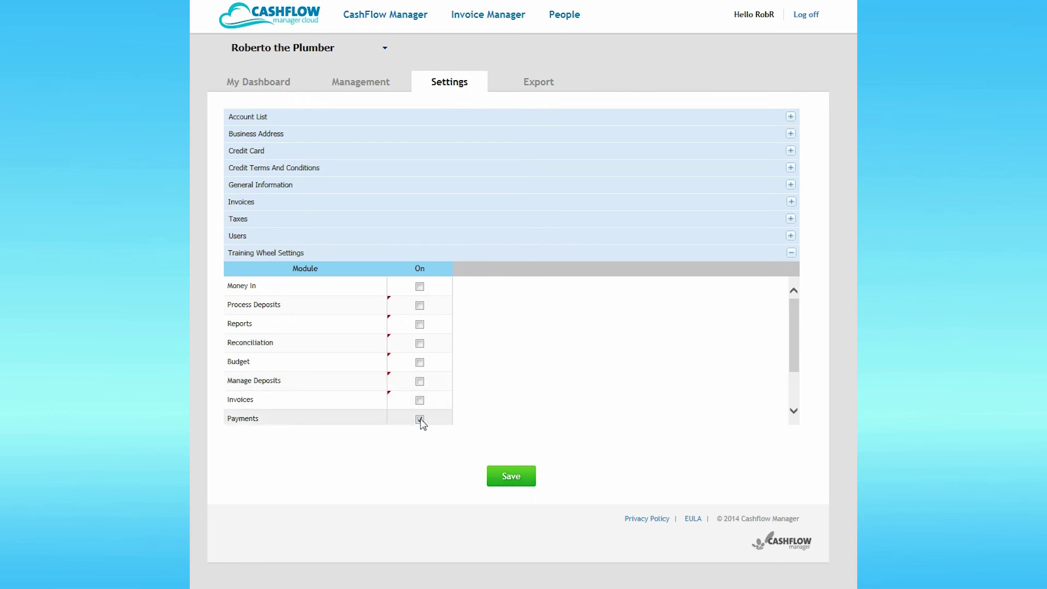
click(420, 420)
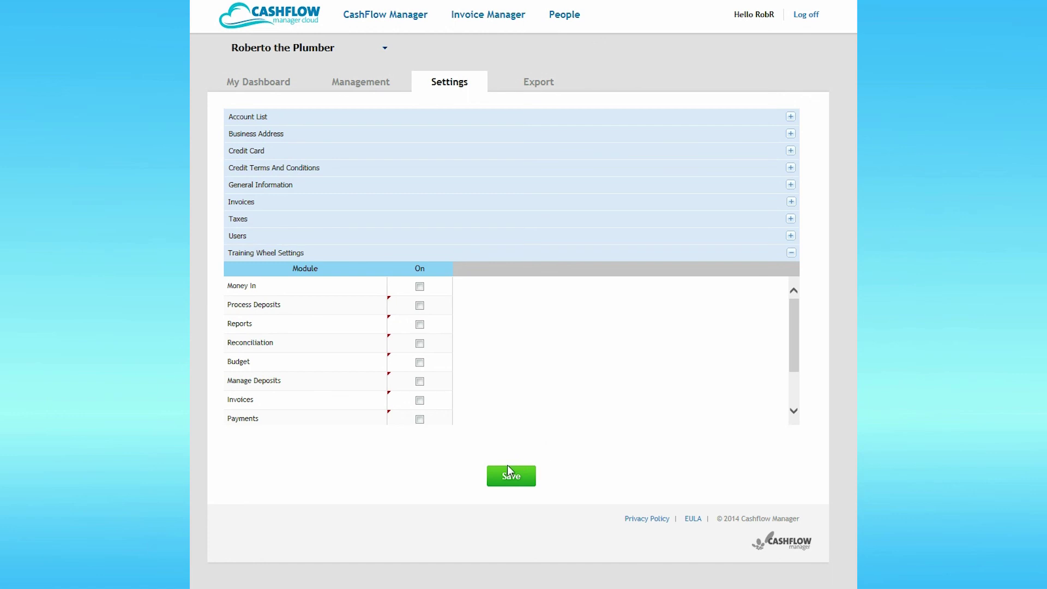
click(510, 481)
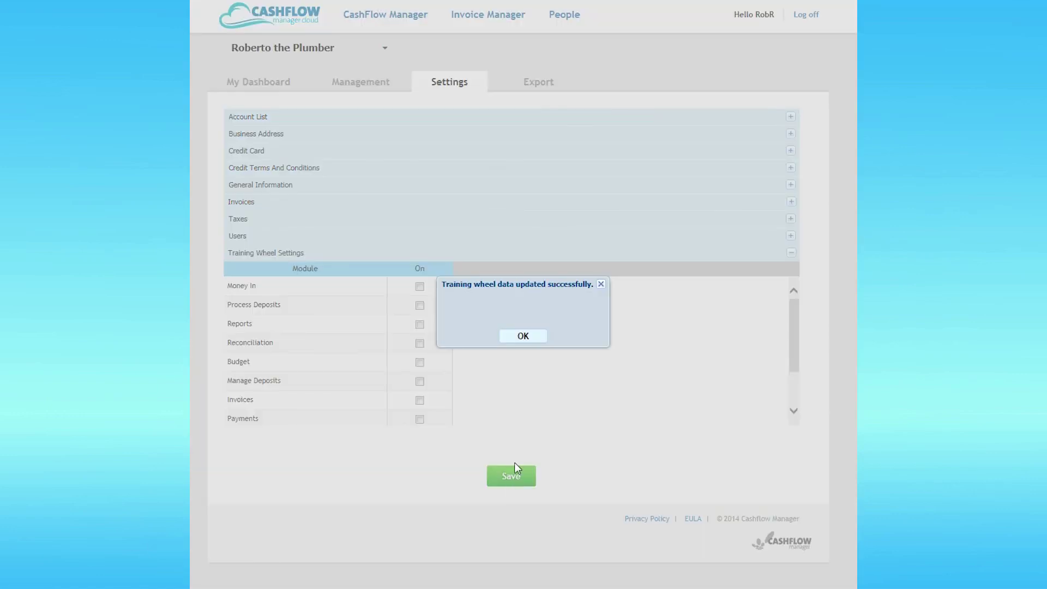
click(523, 336)
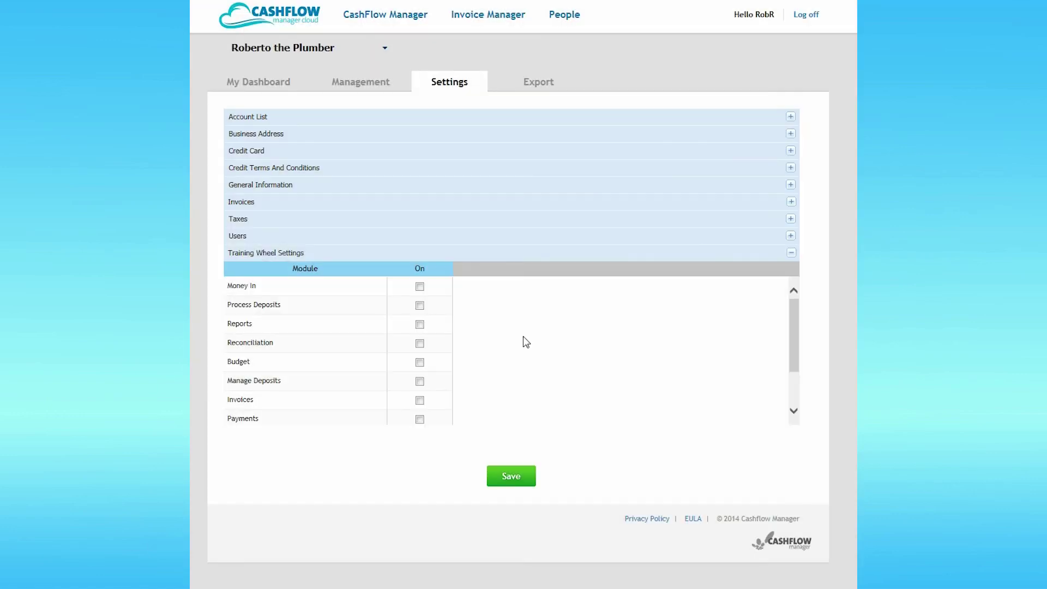